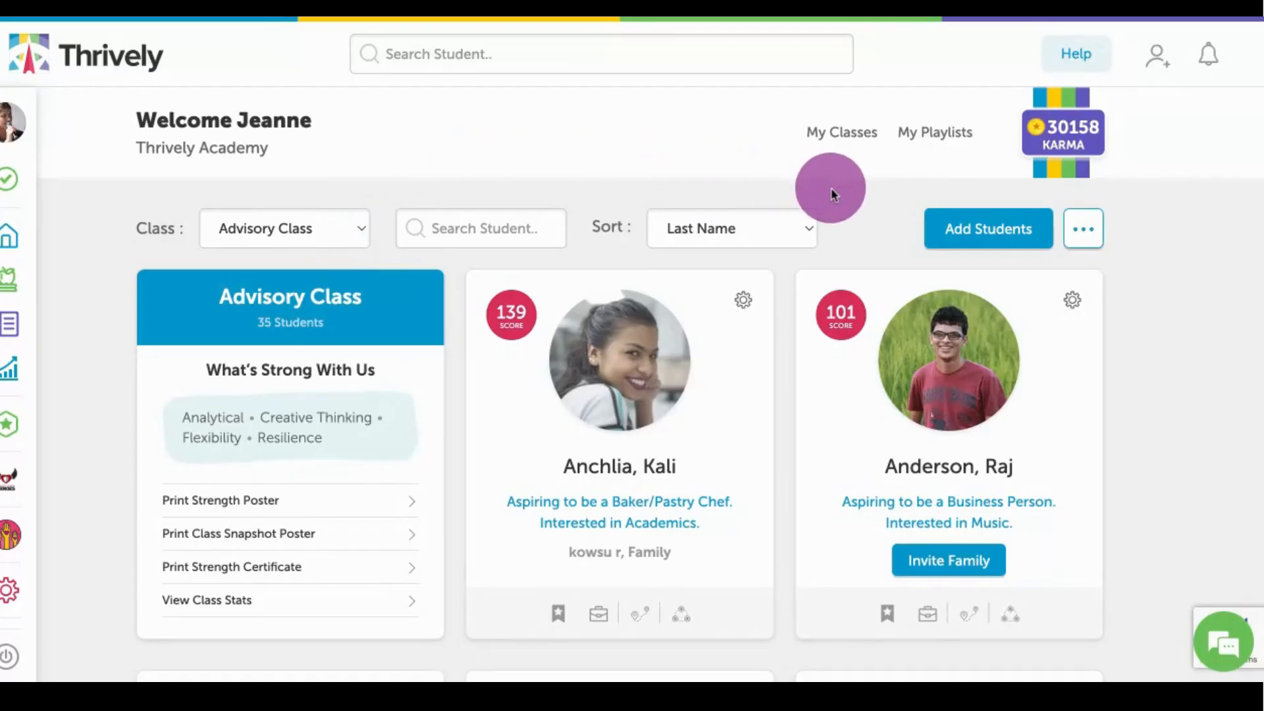
# Add a new class/section named "Period 4" through class management and show that class on the dashboard.
pyautogui.click(1083, 233)
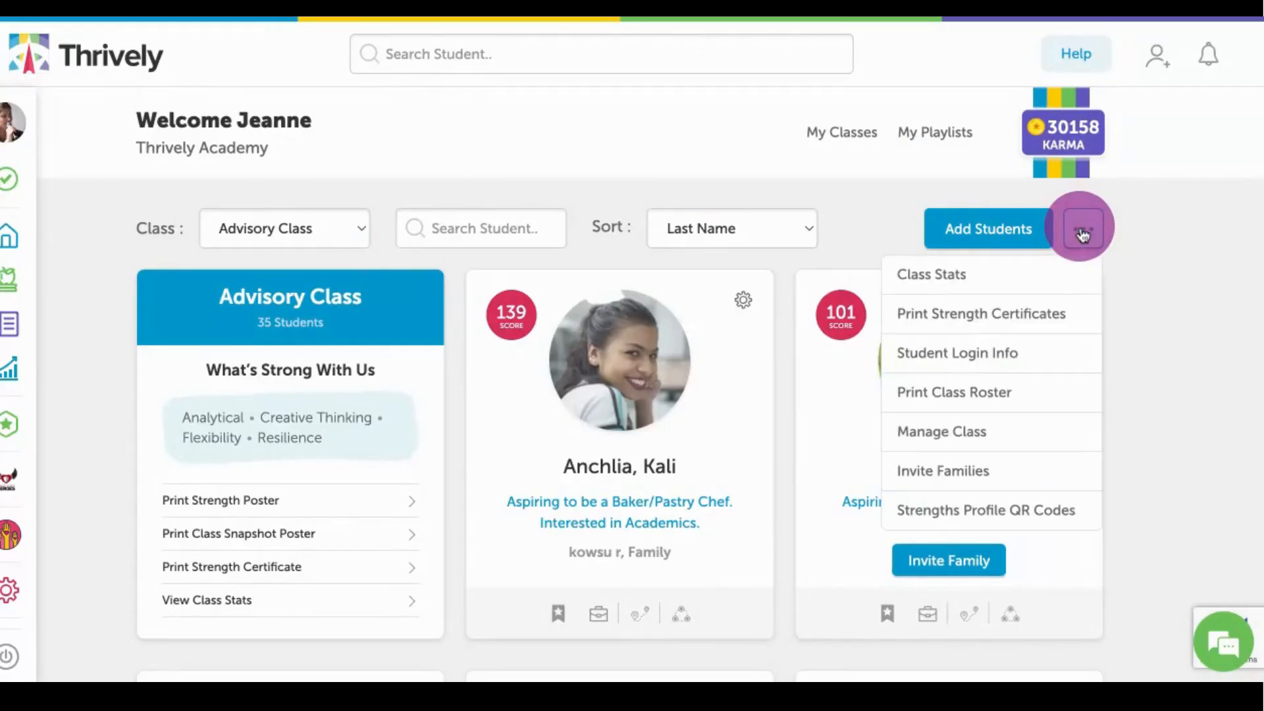
pyautogui.click(1017, 430)
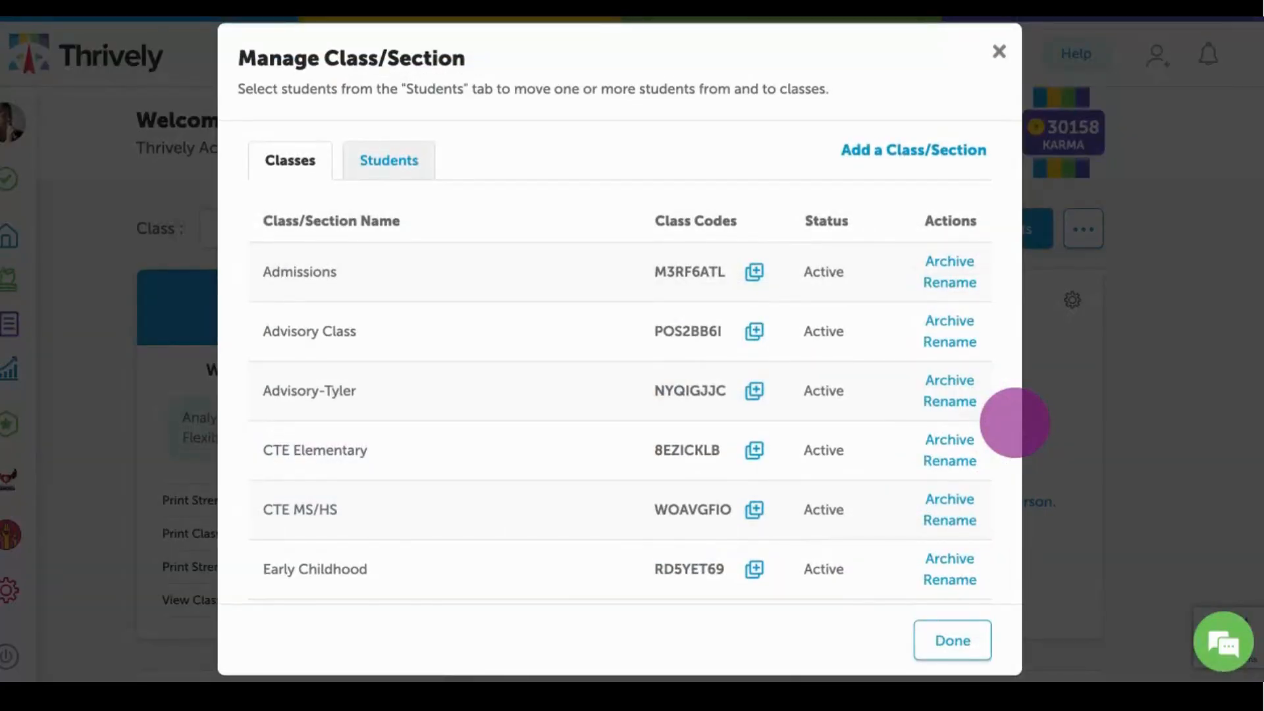
pyautogui.click(935, 158)
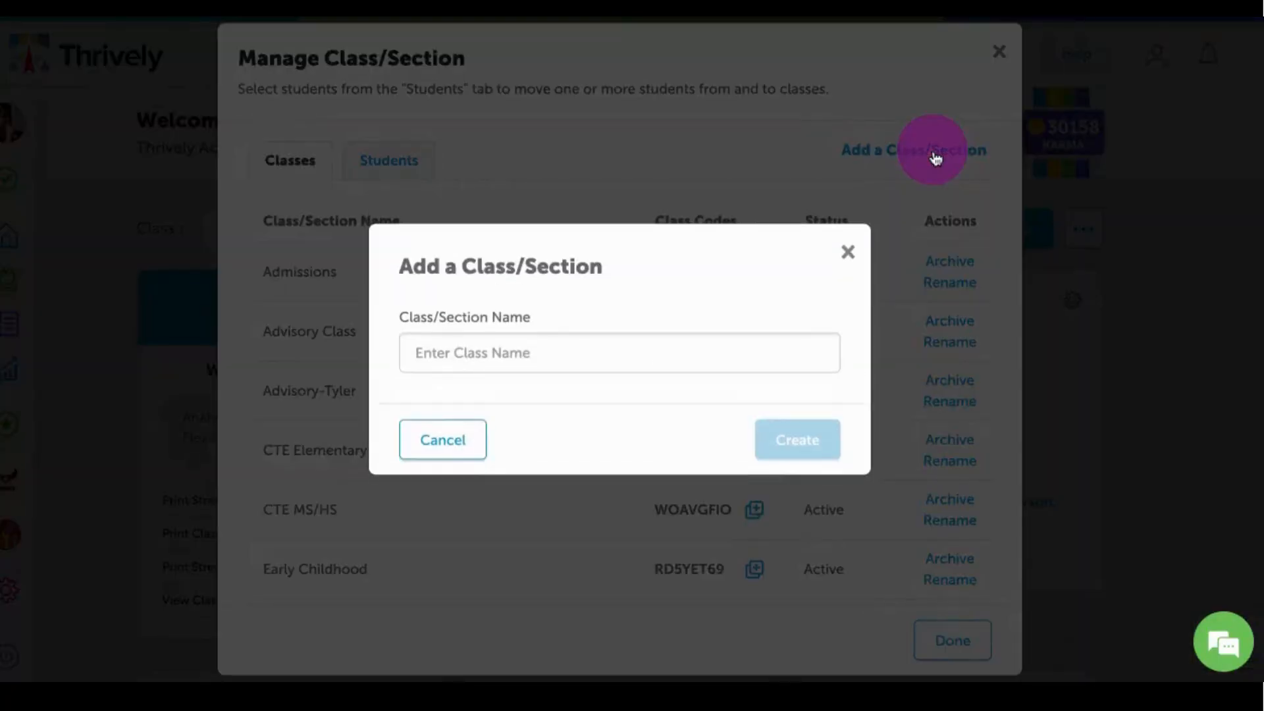
pyautogui.click(516, 355)
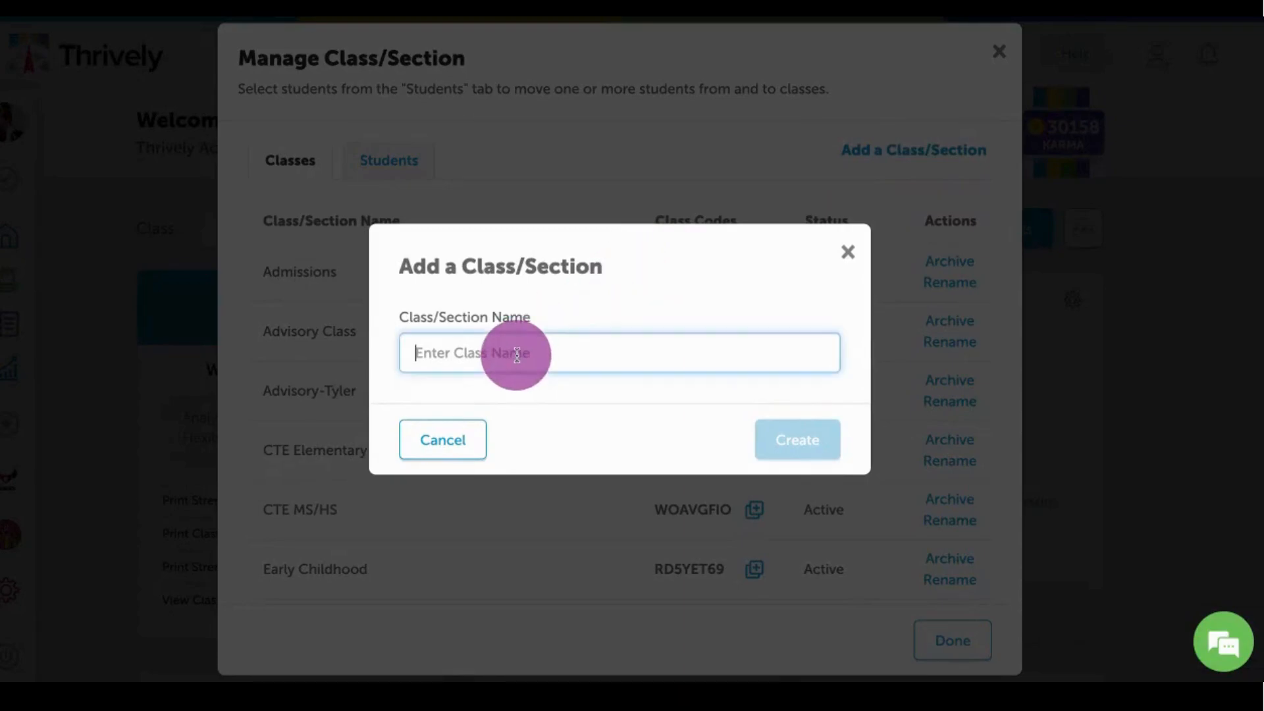
pyautogui.write('Perio')
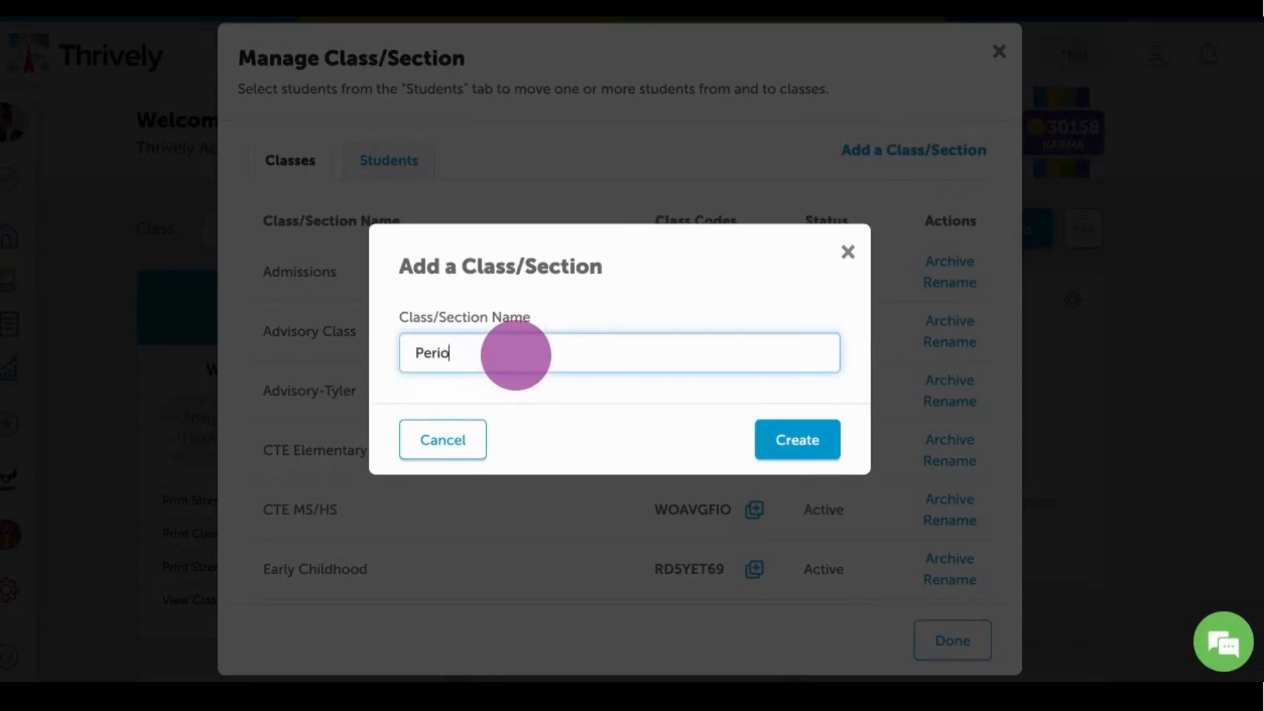
pyautogui.write('d 4')
pyautogui.click(798, 444)
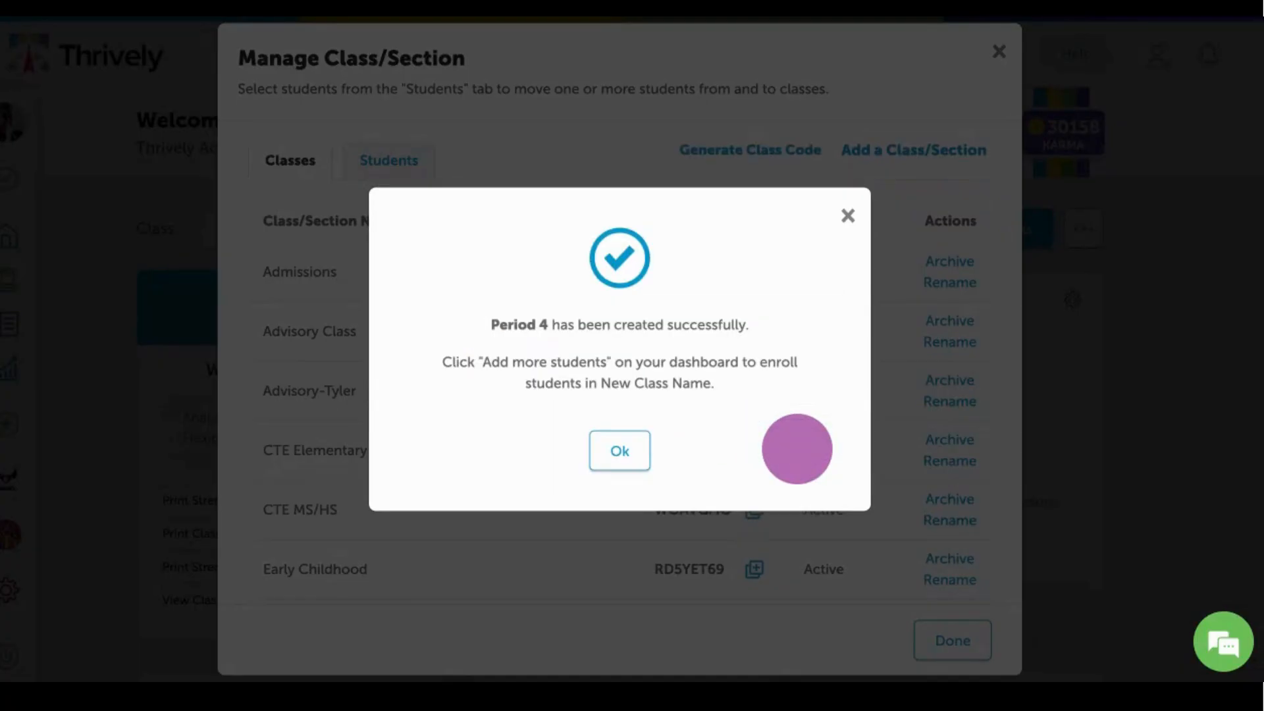
pyautogui.click(621, 454)
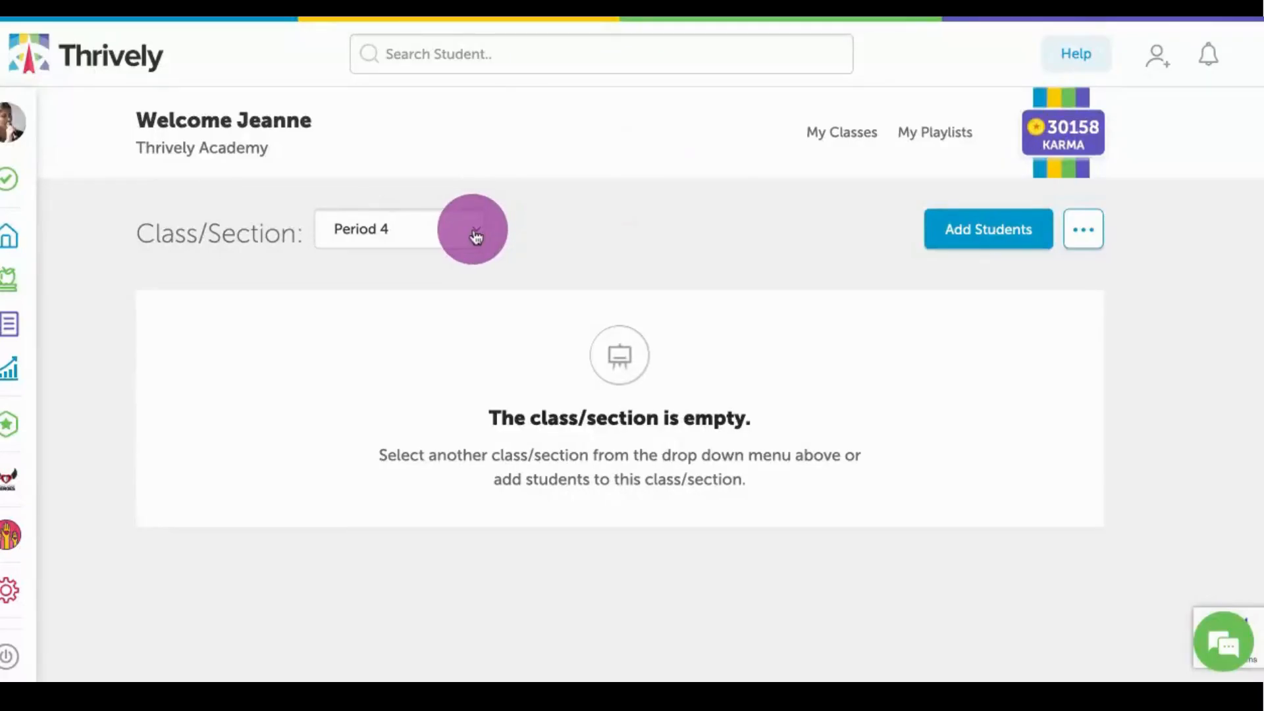
pyautogui.click(476, 234)
# Review the methods for adding students: invite code, Google Classroom, manual entry and bulk upload, returning to the invite code before closing.
pyautogui.click(990, 243)
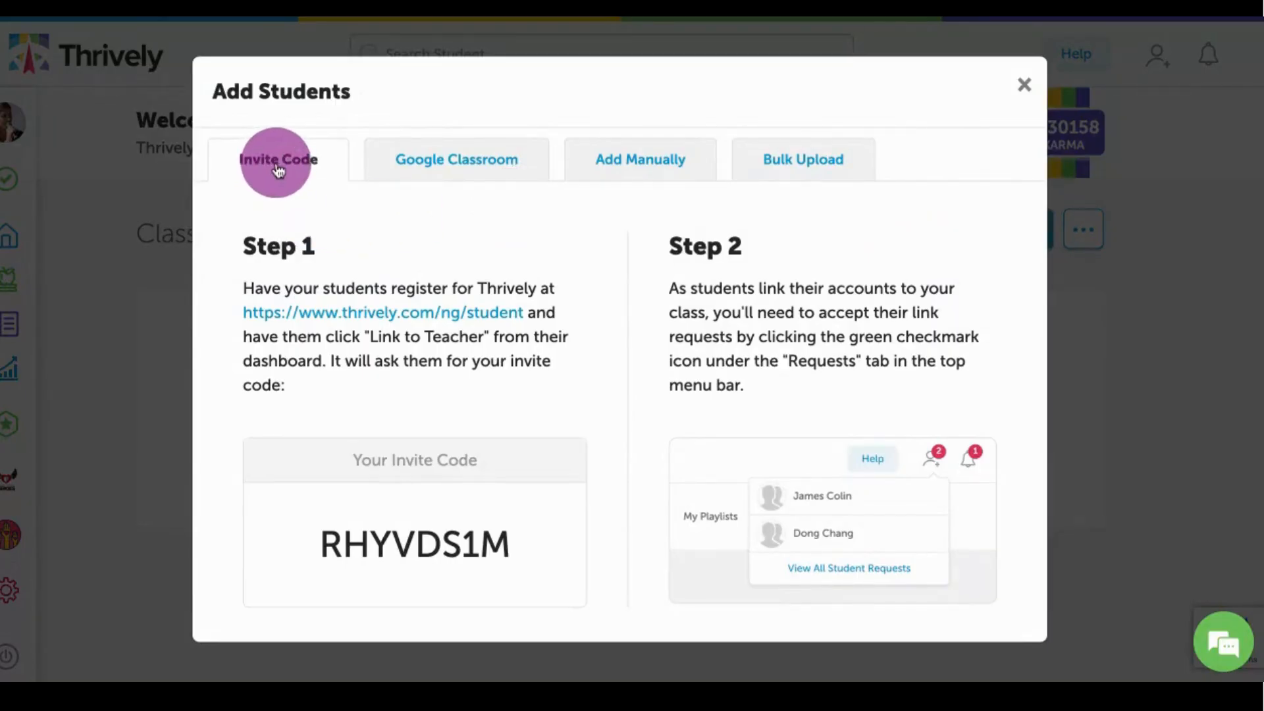
pyautogui.click(459, 168)
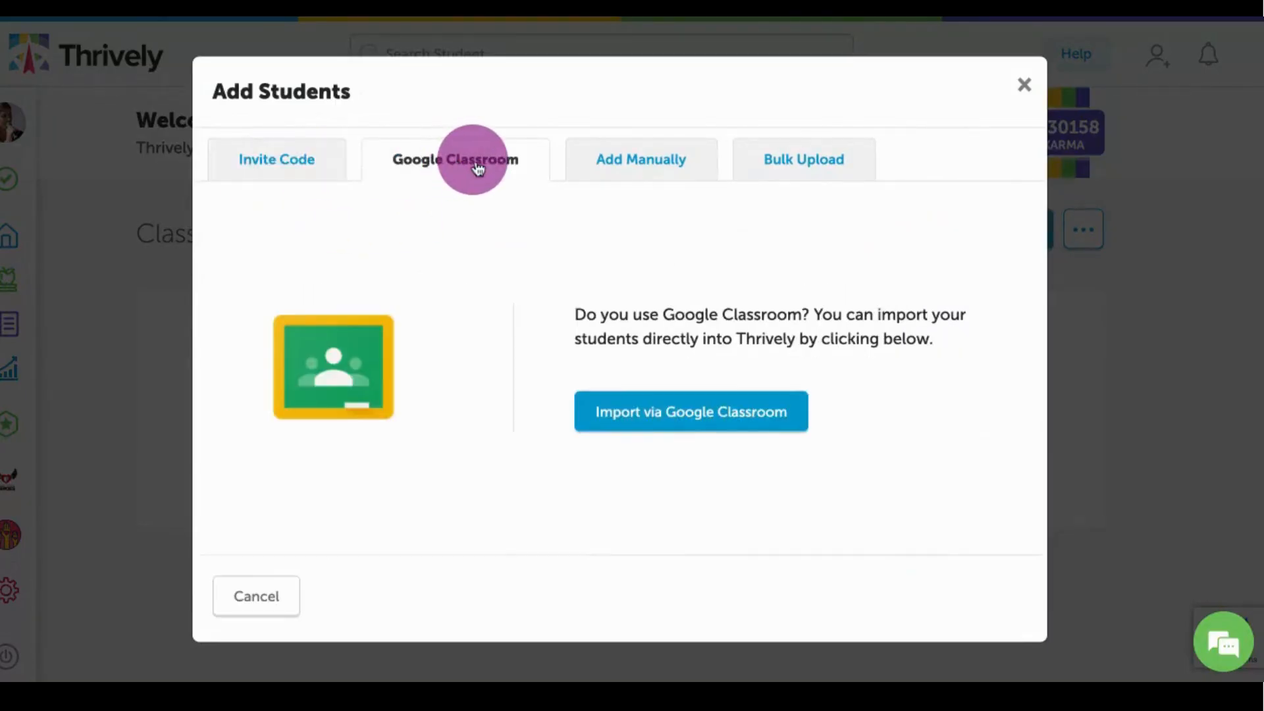
pyautogui.click(638, 169)
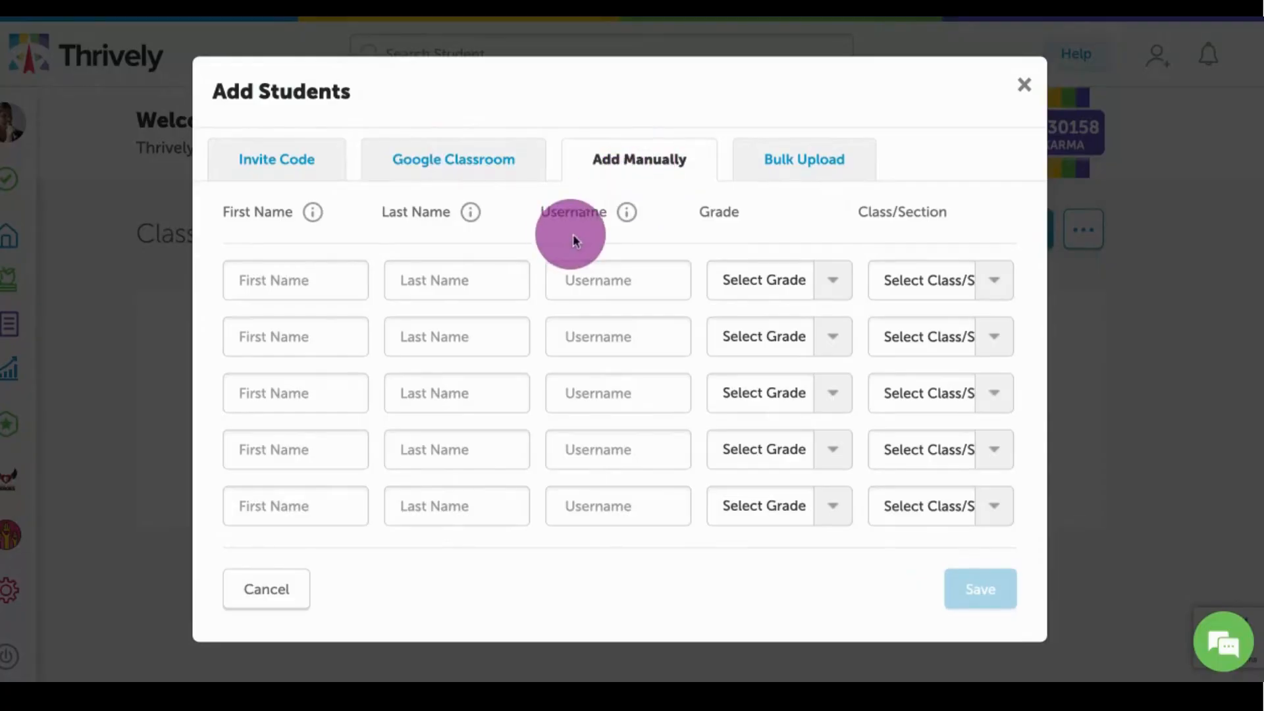
pyautogui.click(809, 165)
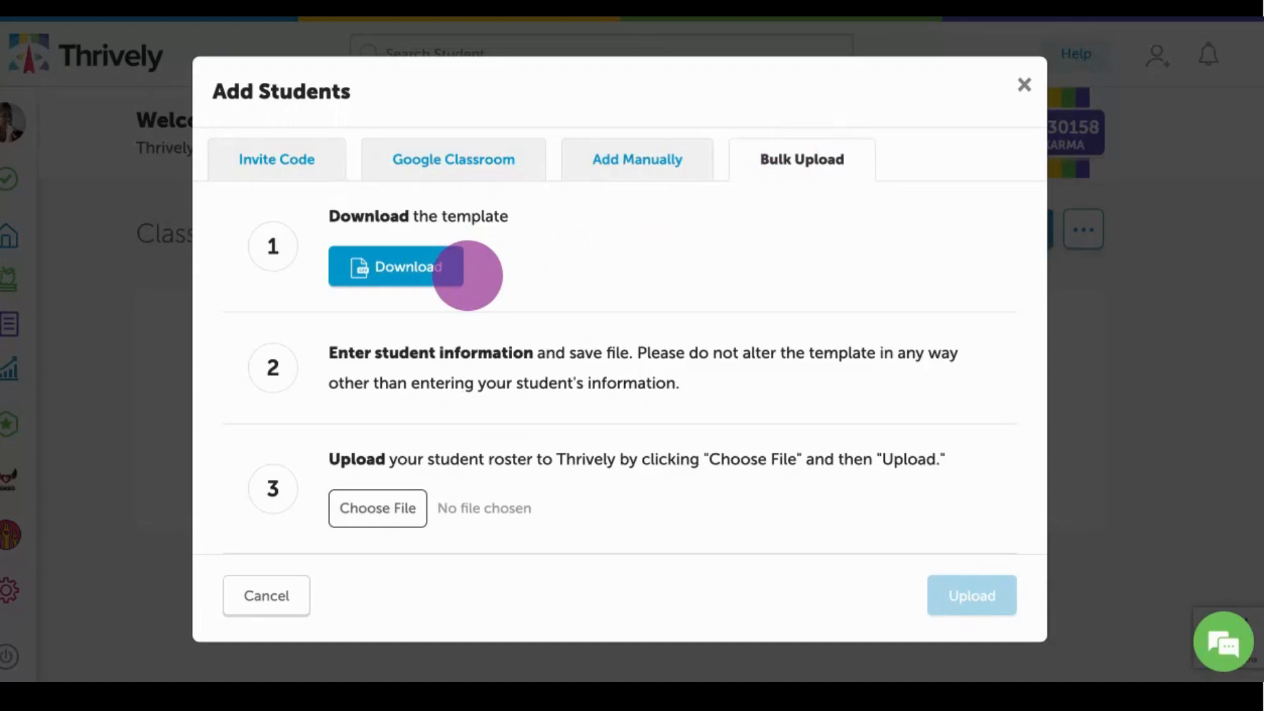
pyautogui.click(273, 160)
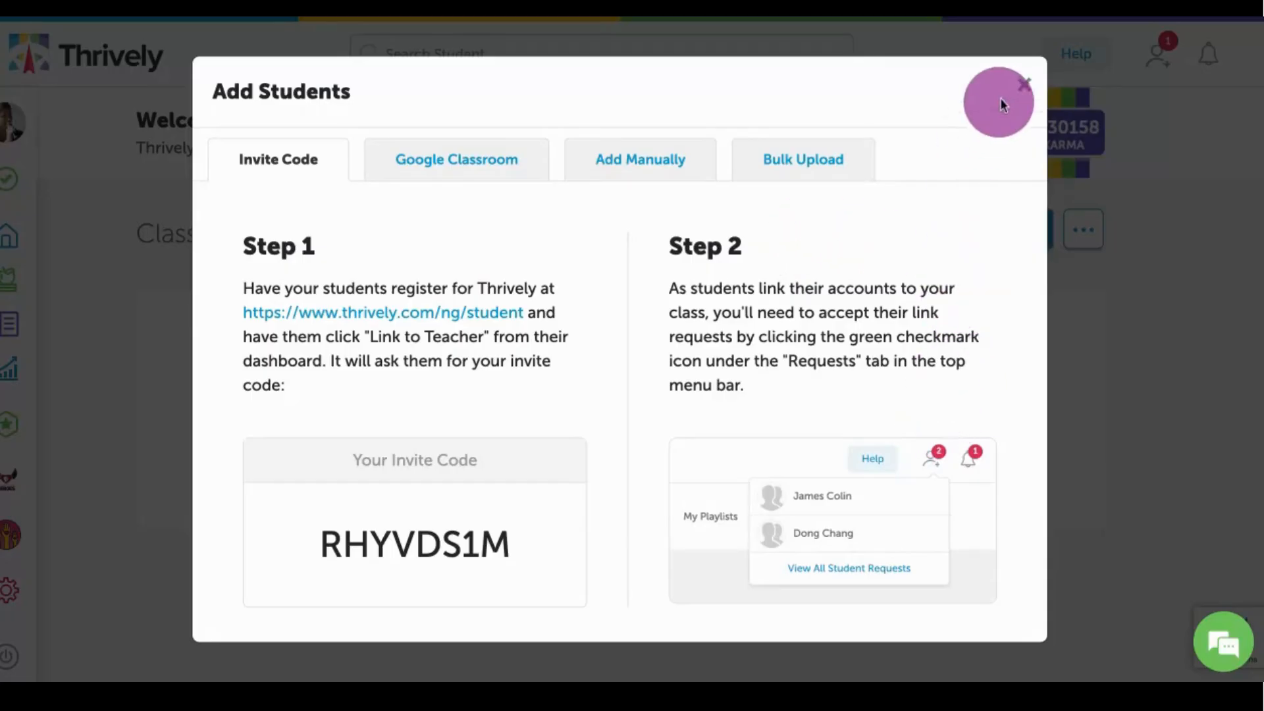
pyautogui.click(1022, 83)
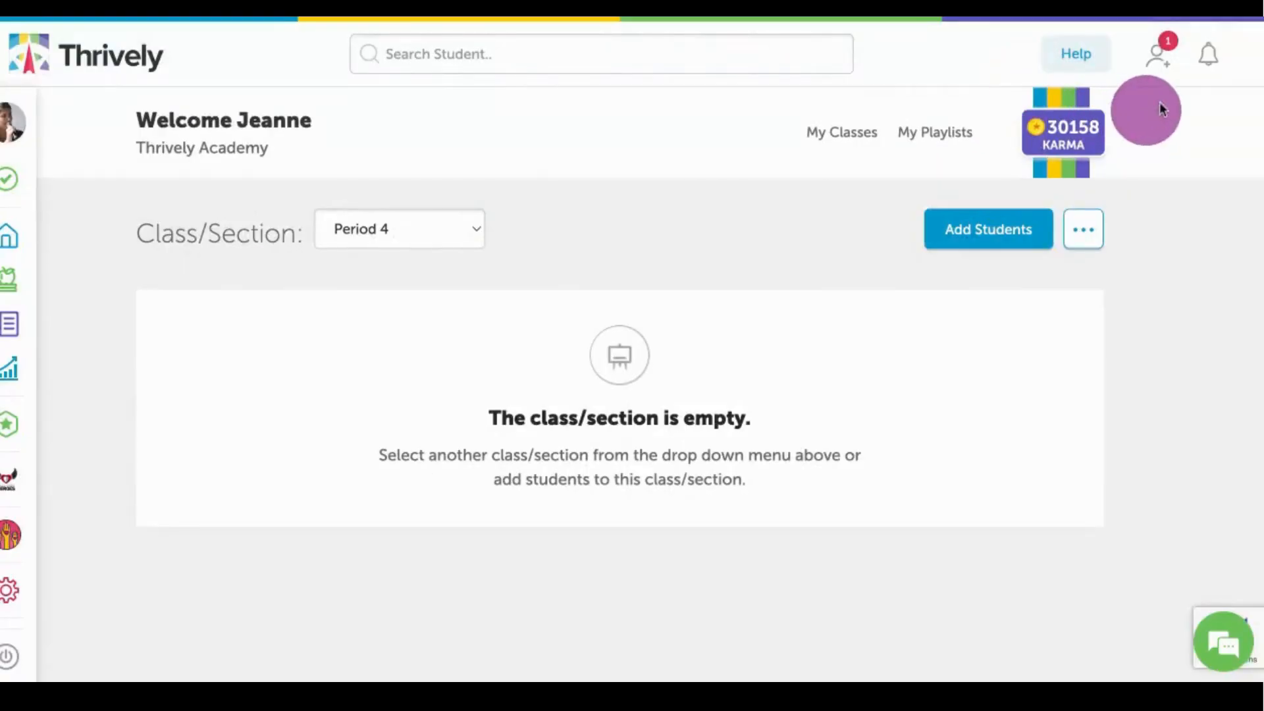
# Start approving the pending student's request to join and set the student's grade to 4.
pyautogui.click(1157, 63)
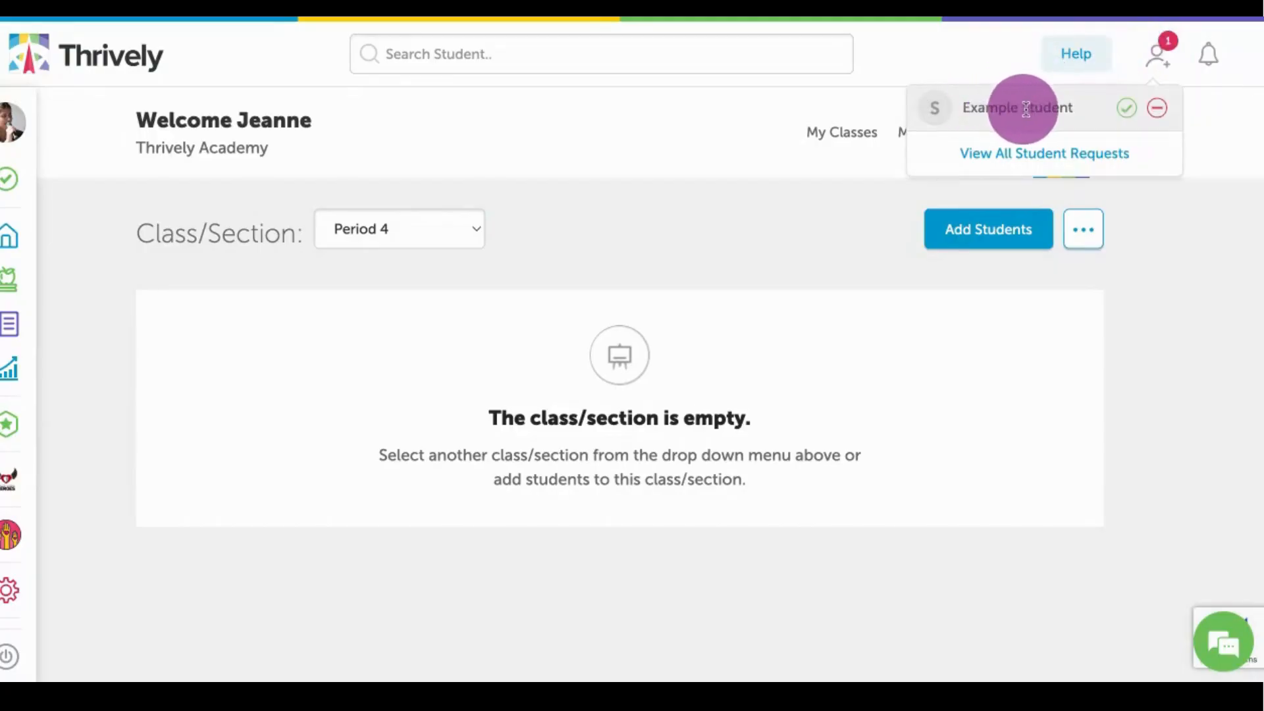
pyautogui.click(1125, 108)
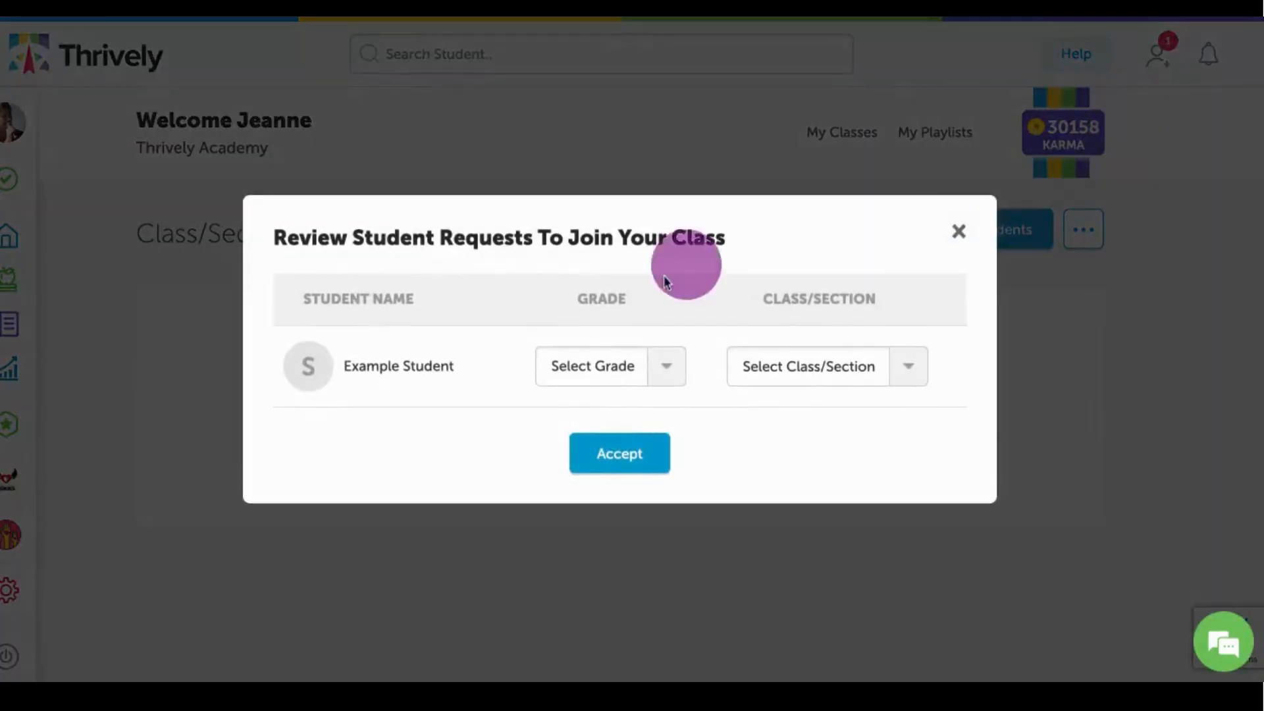
pyautogui.click(660, 374)
pyautogui.click(621, 532)
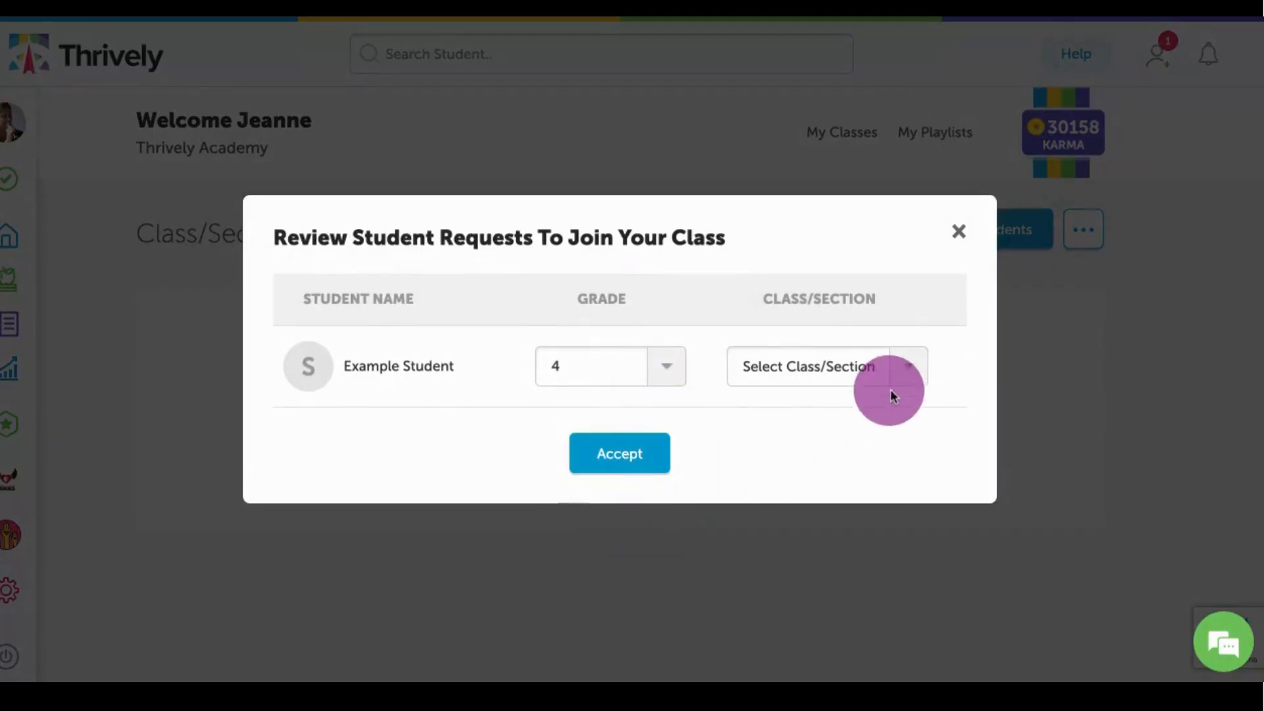
# Assign the requesting student to the Period 4 class/section and accept the request.
pyautogui.click(909, 369)
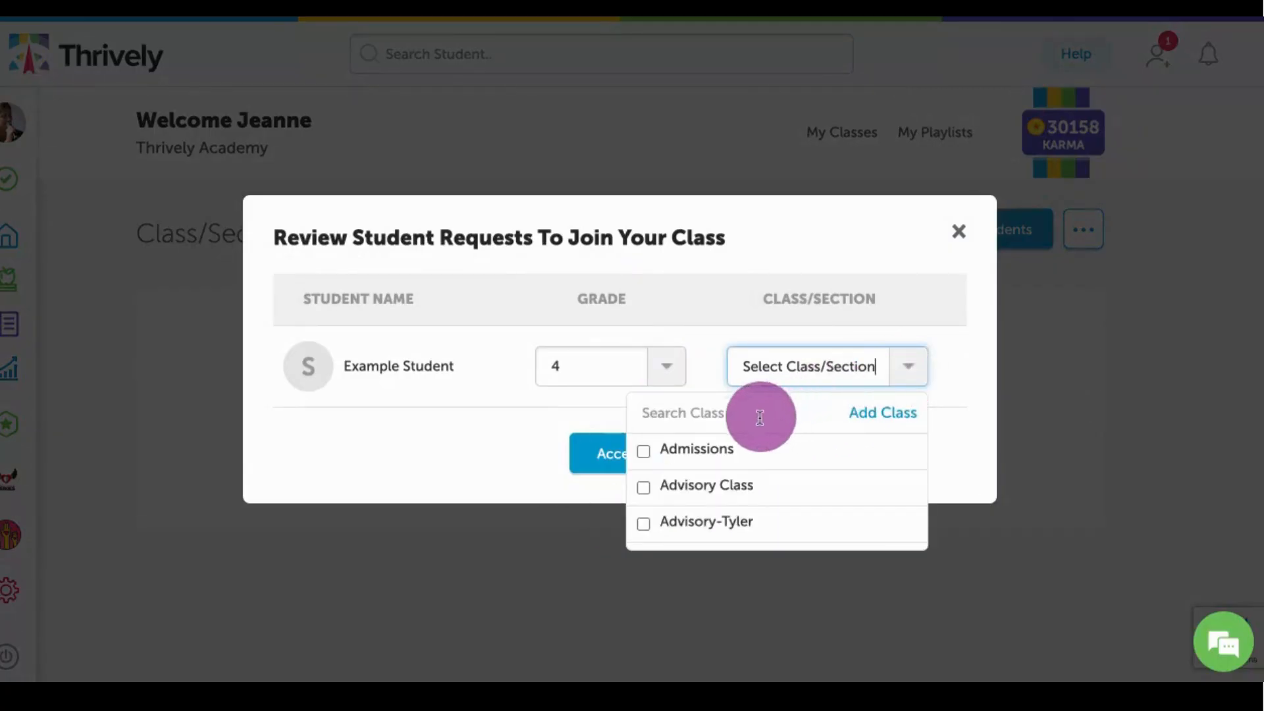
pyautogui.scroll(-3, 723, 483)
pyautogui.scroll(3, 722, 483)
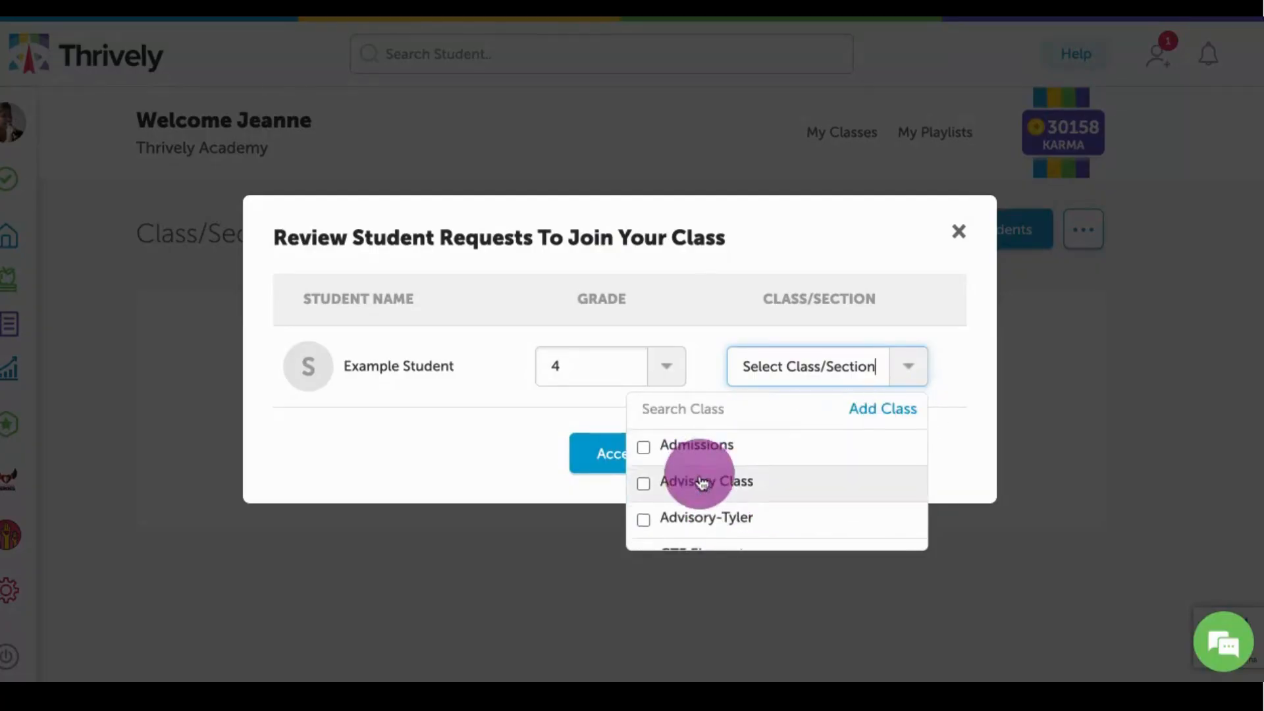
pyautogui.scroll(-3, 702, 483)
pyautogui.scroll(-5, 702, 483)
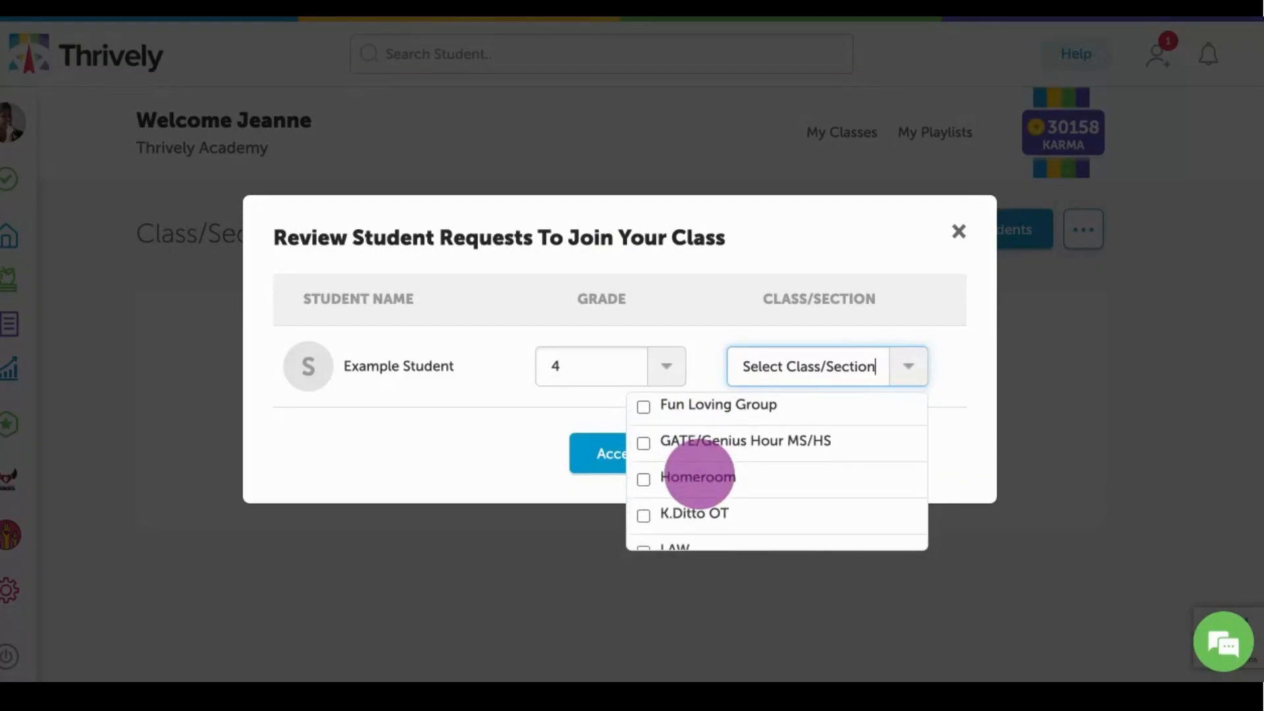
pyautogui.scroll(-5, 700, 475)
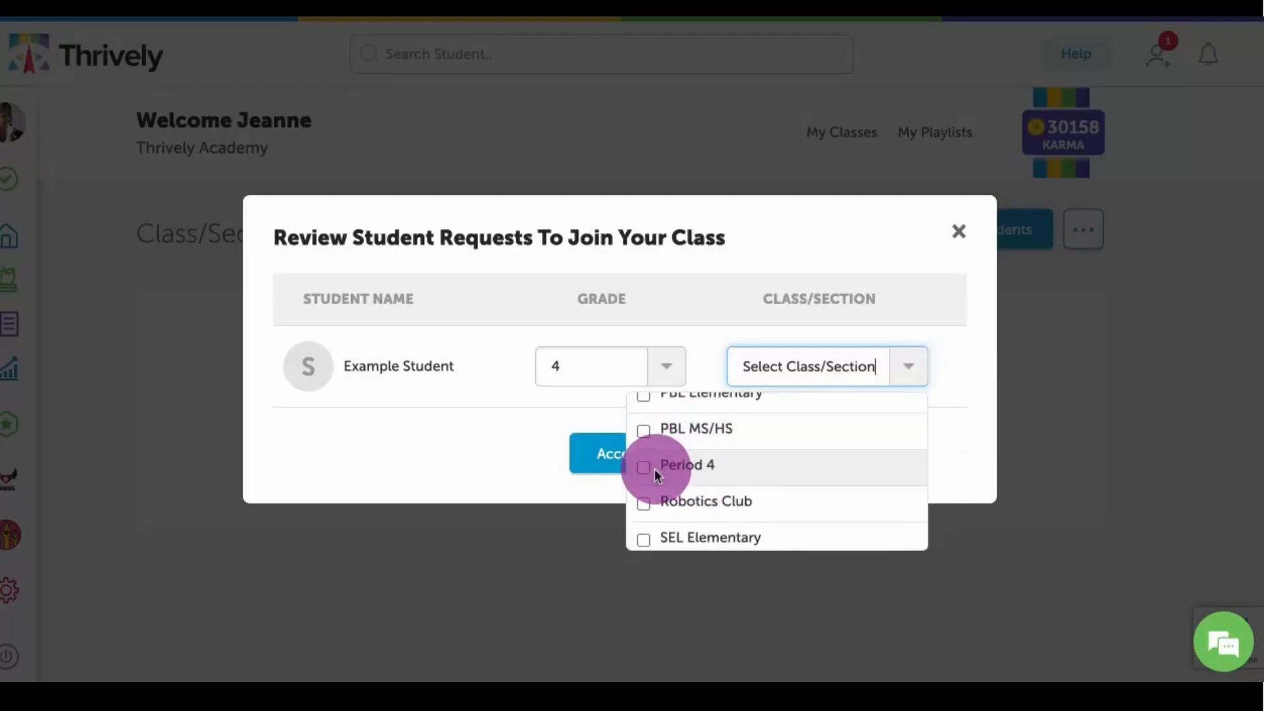
pyautogui.click(649, 473)
pyautogui.click(525, 429)
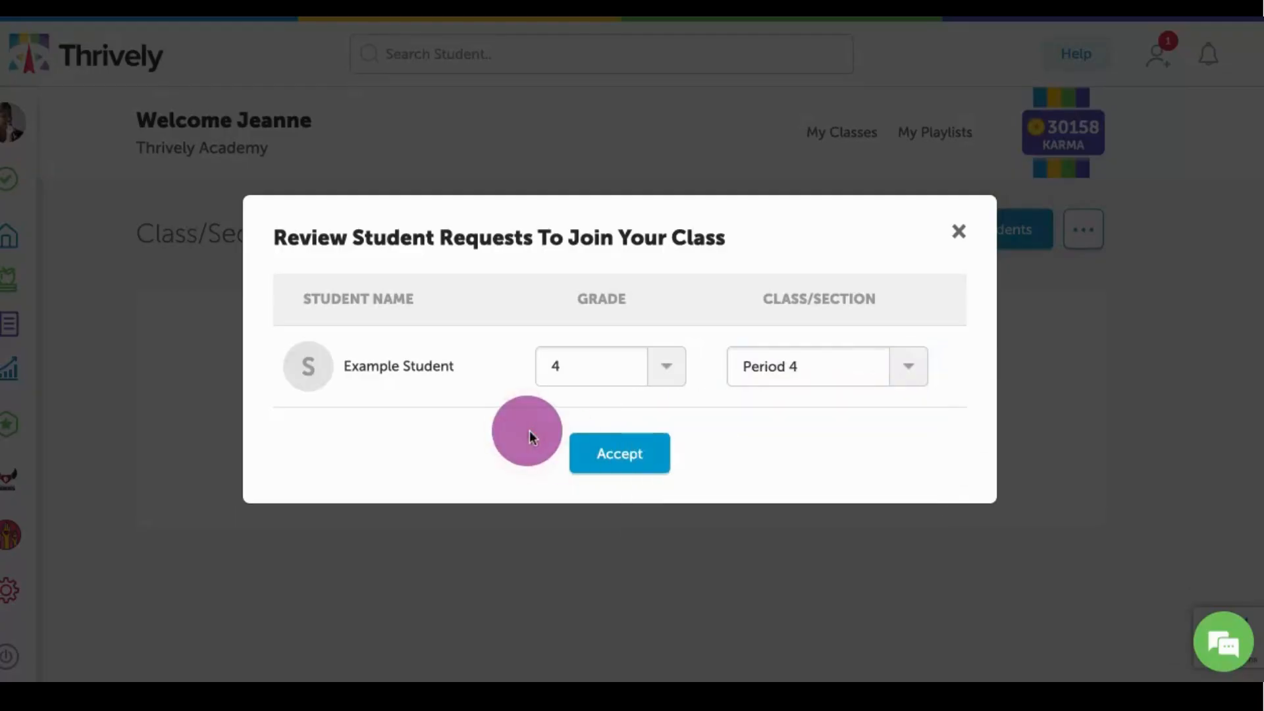
pyautogui.click(619, 467)
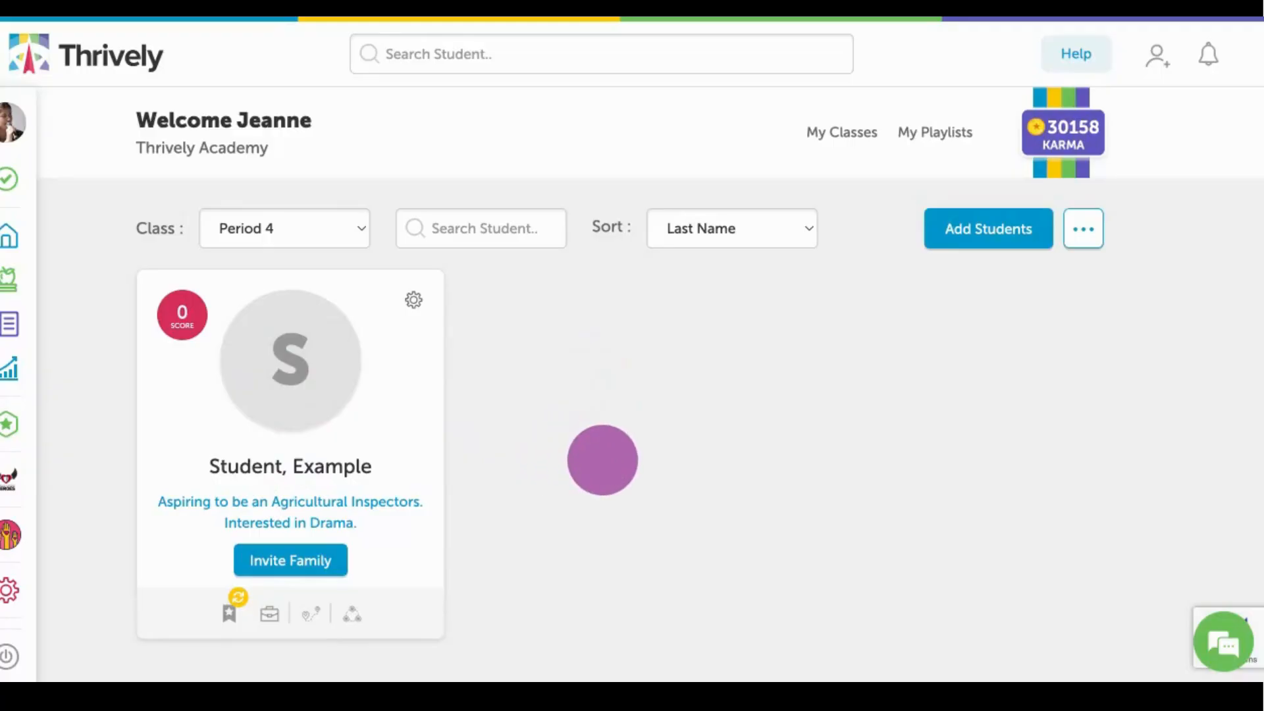
# Add the Period 4 student to the "example" class as well through class management, apply the change and finish.
pyautogui.click(1083, 230)
pyautogui.click(1009, 432)
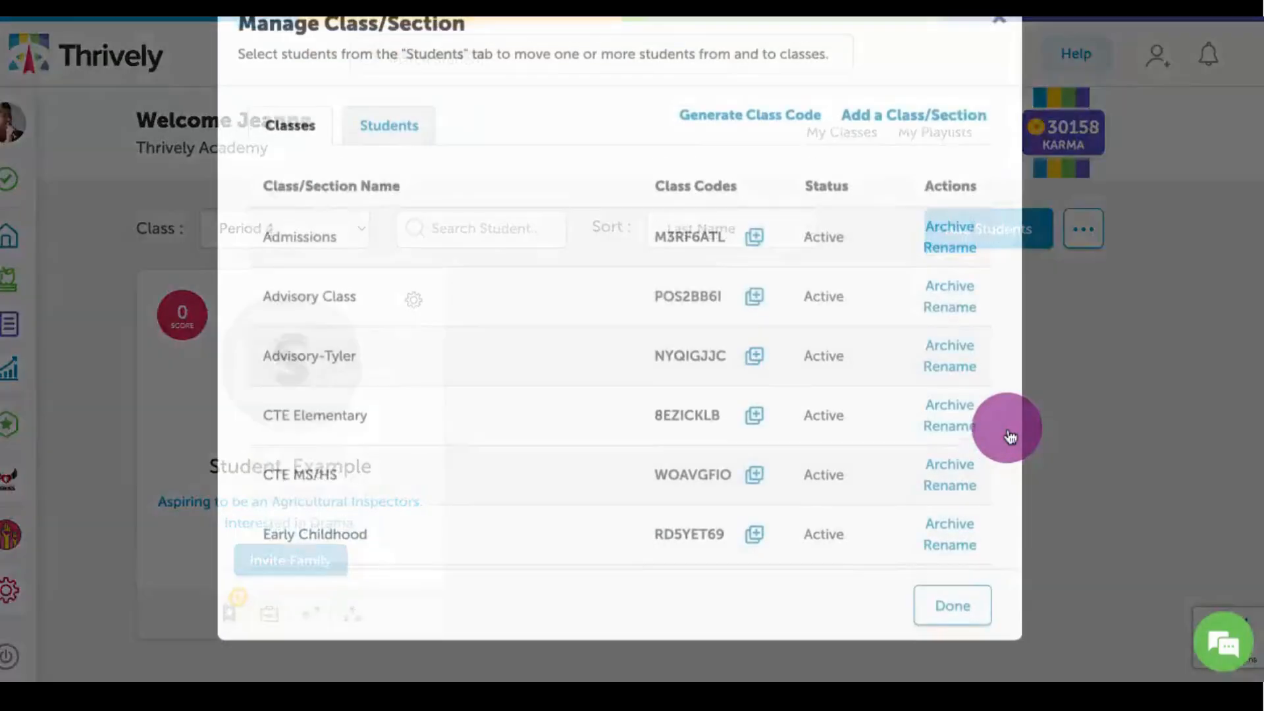
pyautogui.click(403, 169)
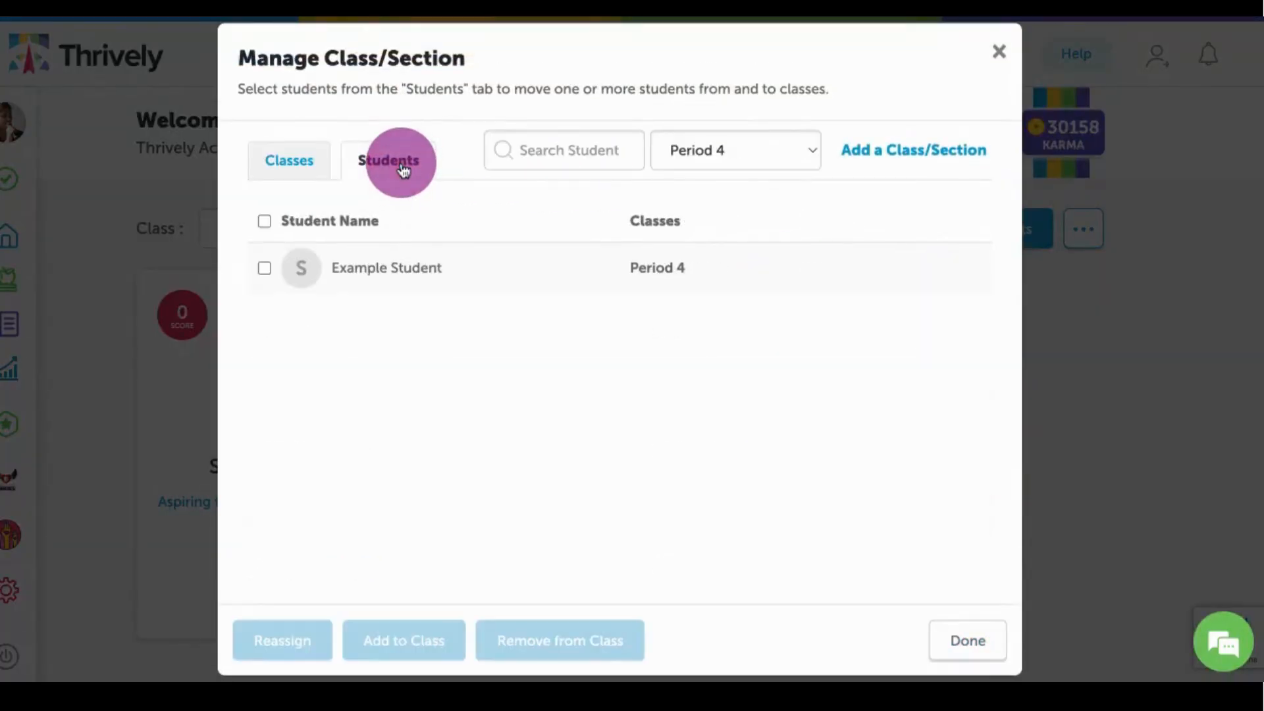
pyautogui.click(265, 268)
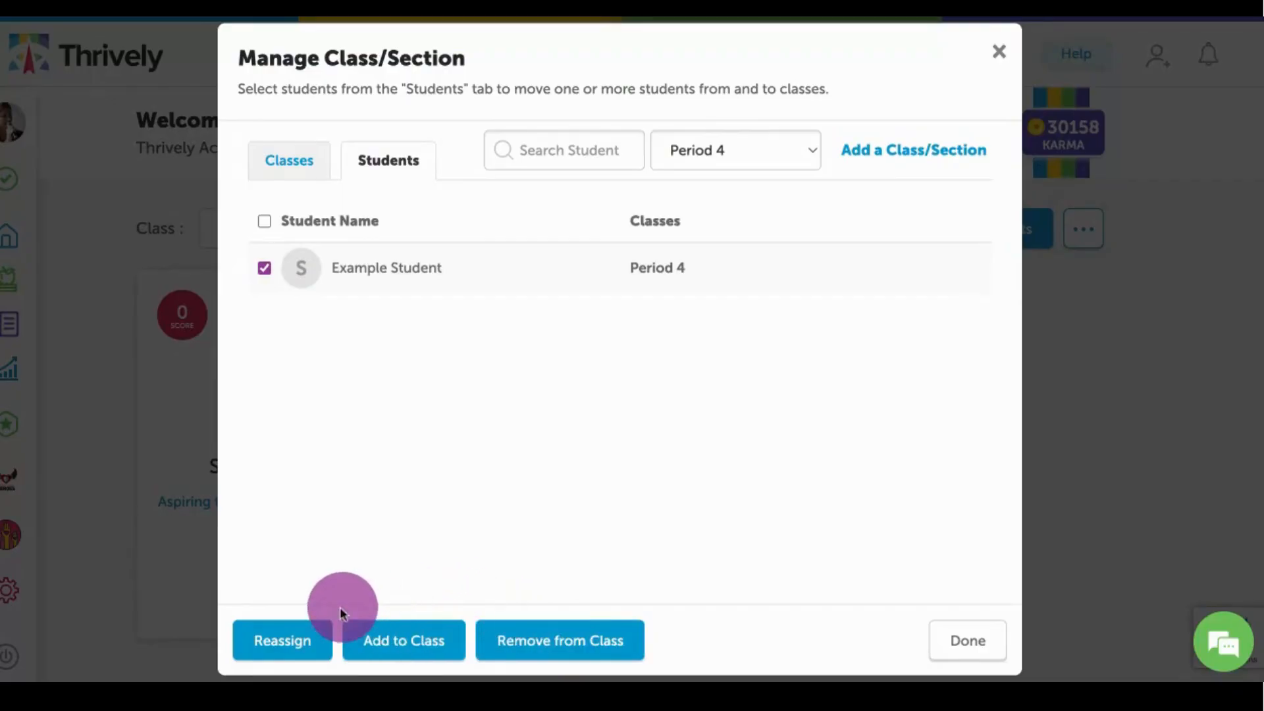
pyautogui.click(402, 649)
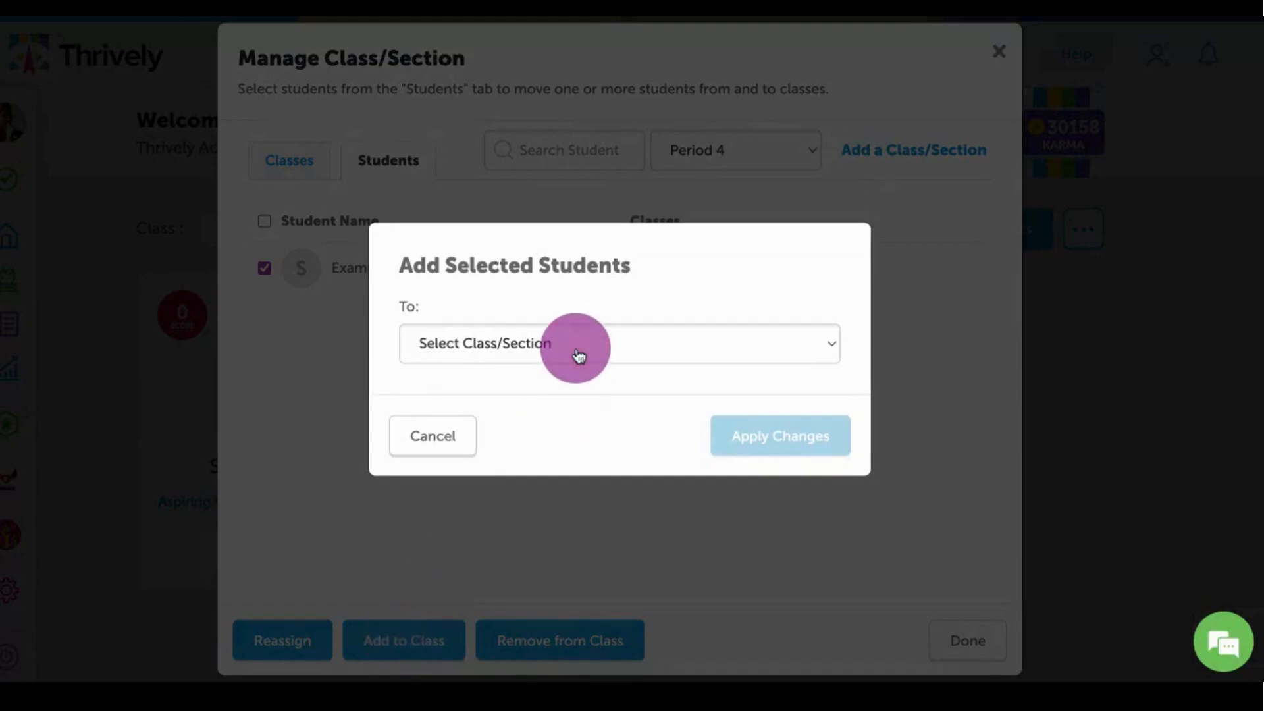
pyautogui.click(764, 434)
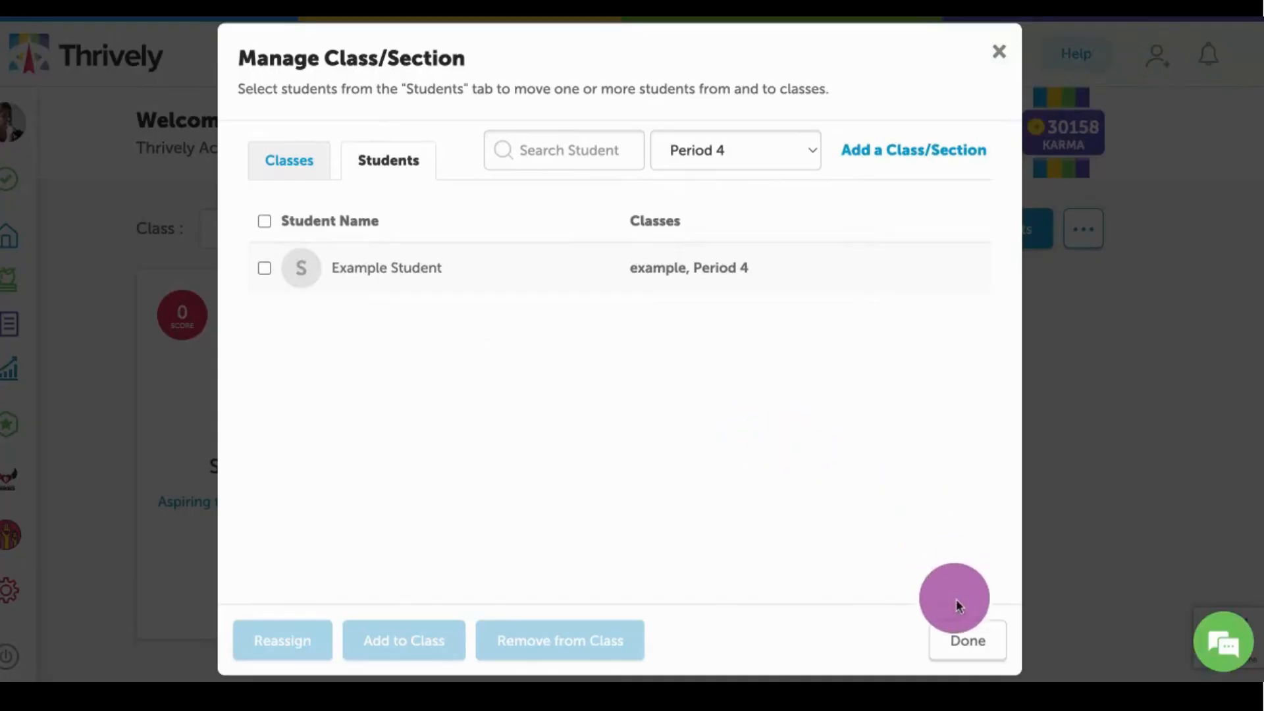
pyautogui.click(966, 642)
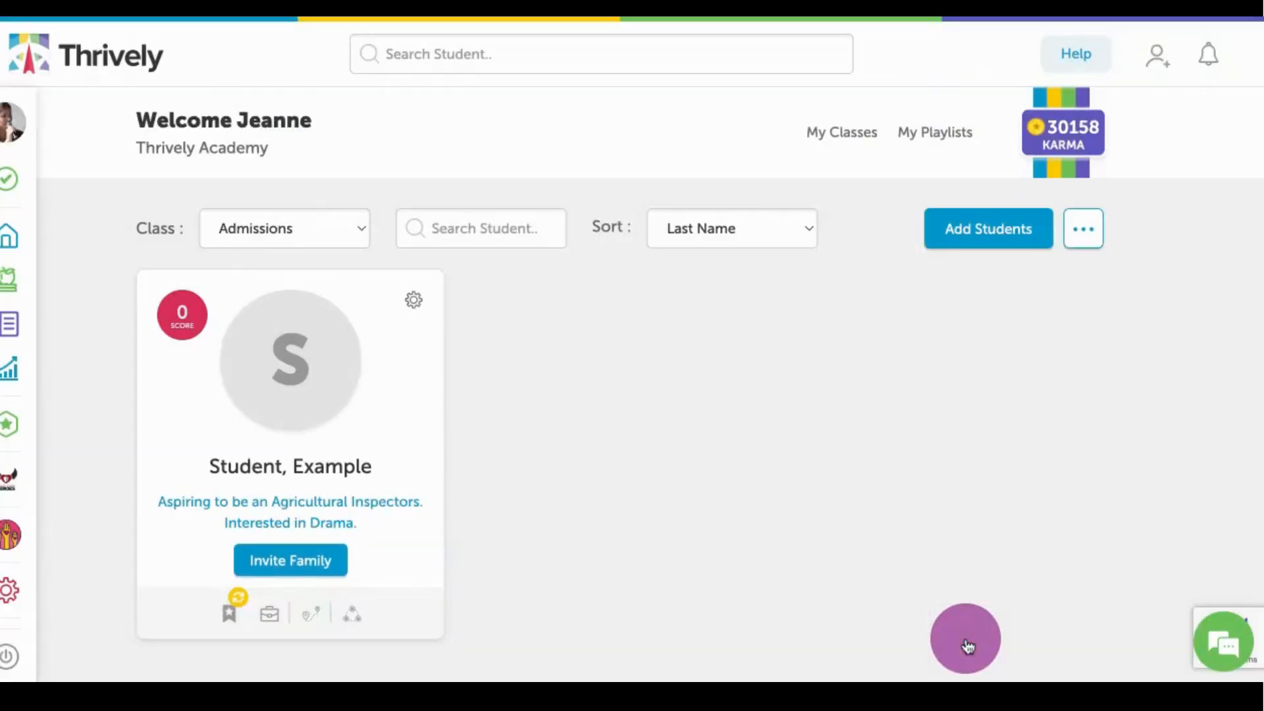